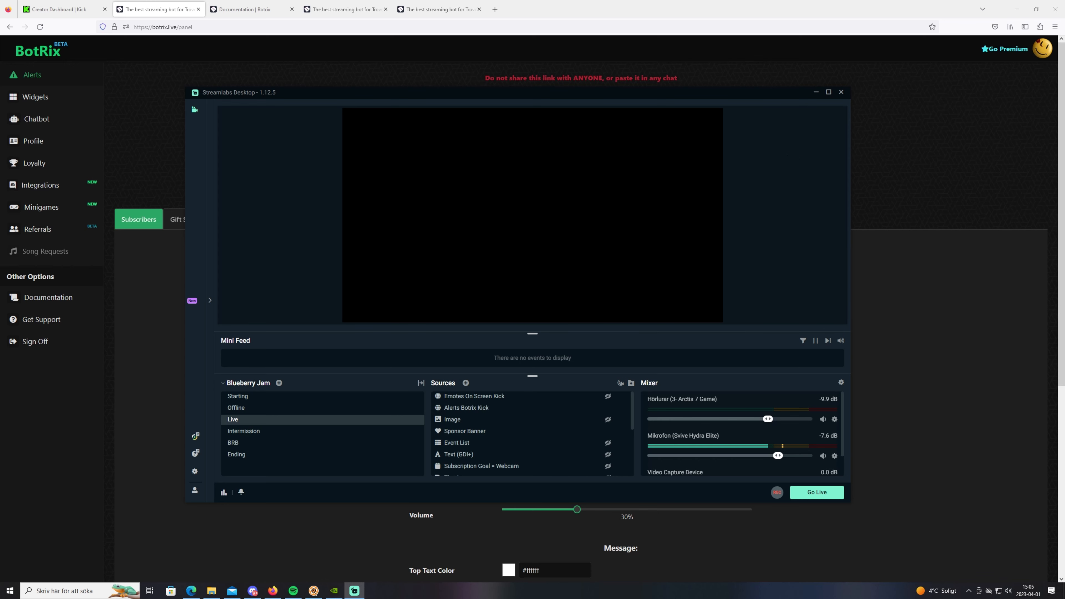
Step: Minimize Streamlabs Desktop, switch to Microsoft Edge and open the BotRix website from the Bing search results
click(817, 93)
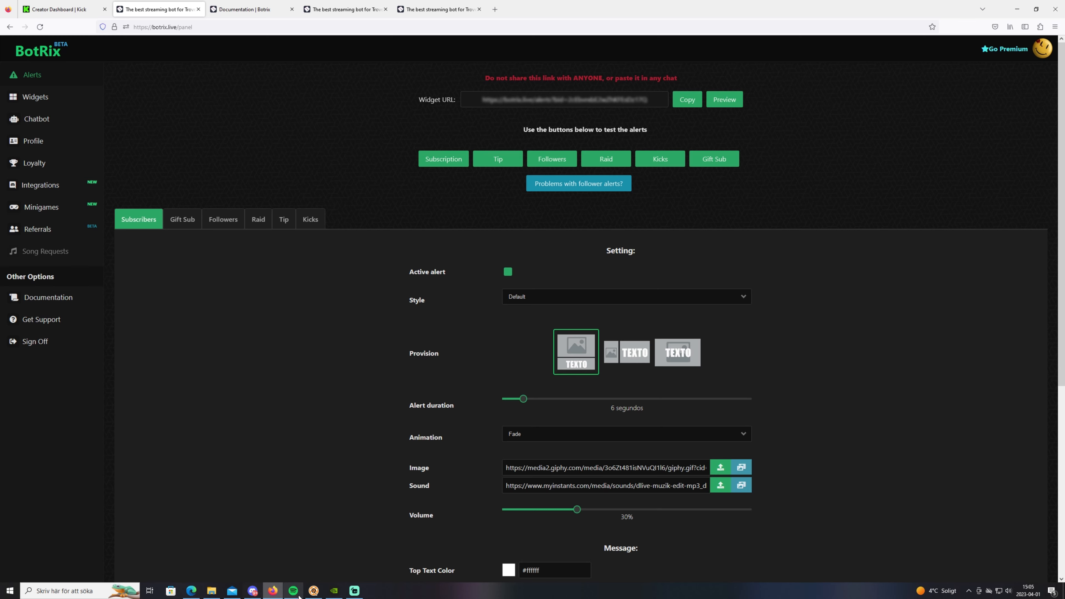
mouse_move(277, 595)
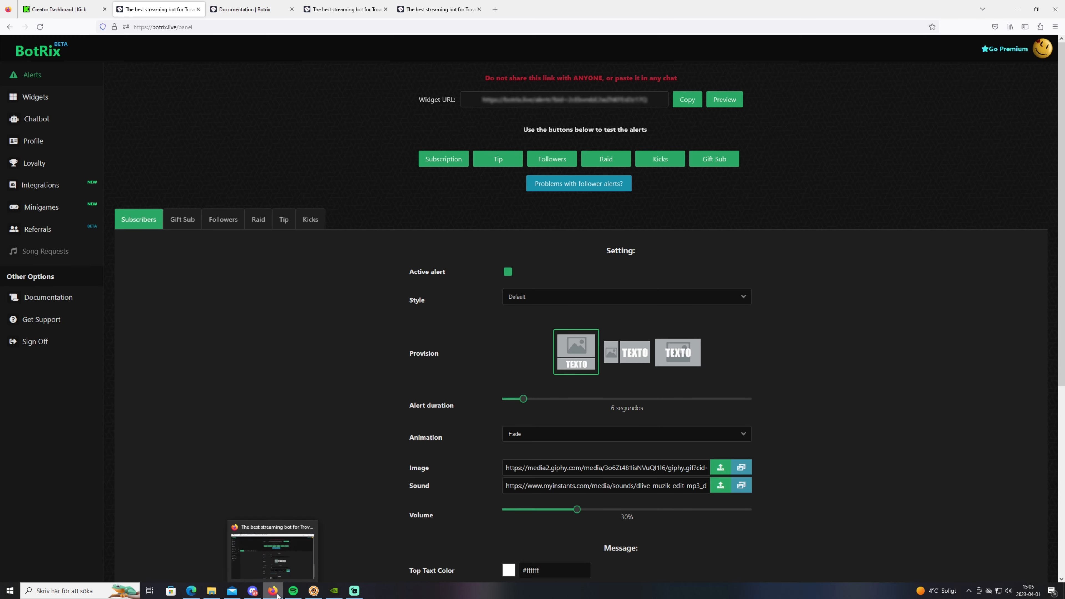
click(191, 591)
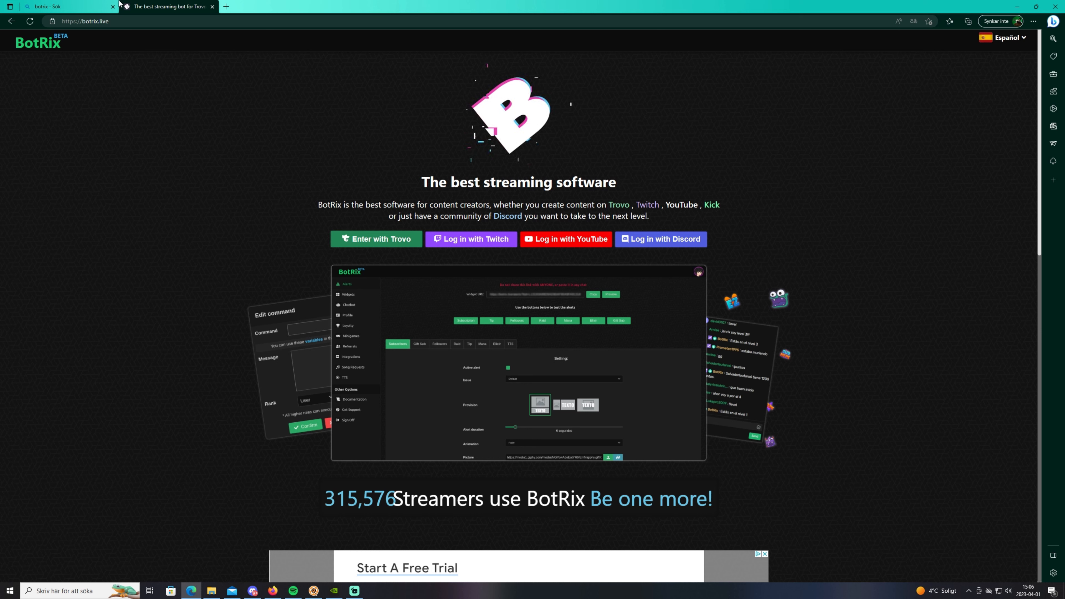
click(78, 5)
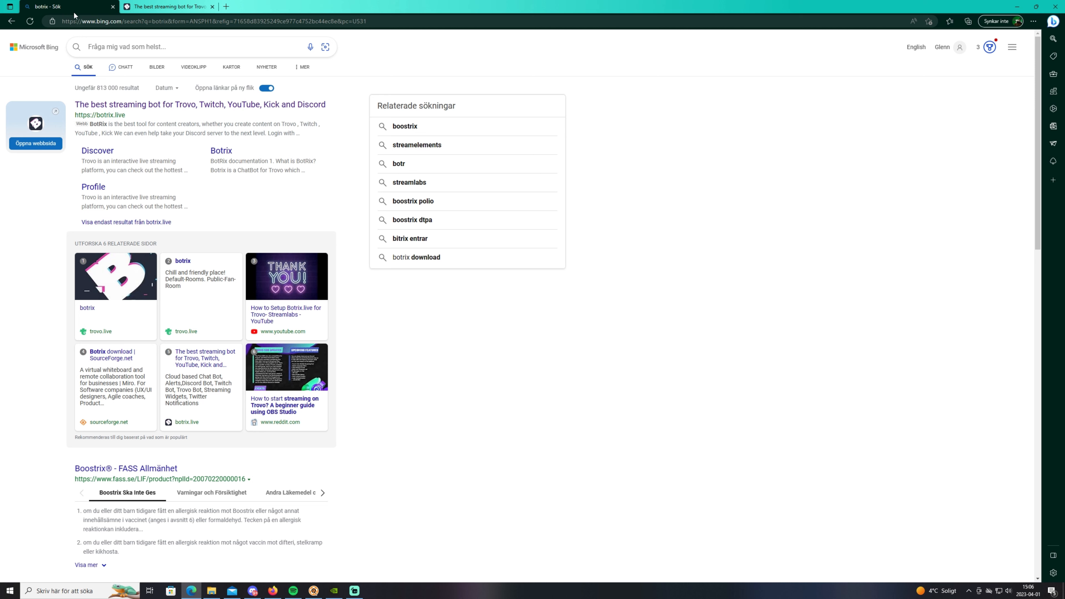
click(122, 110)
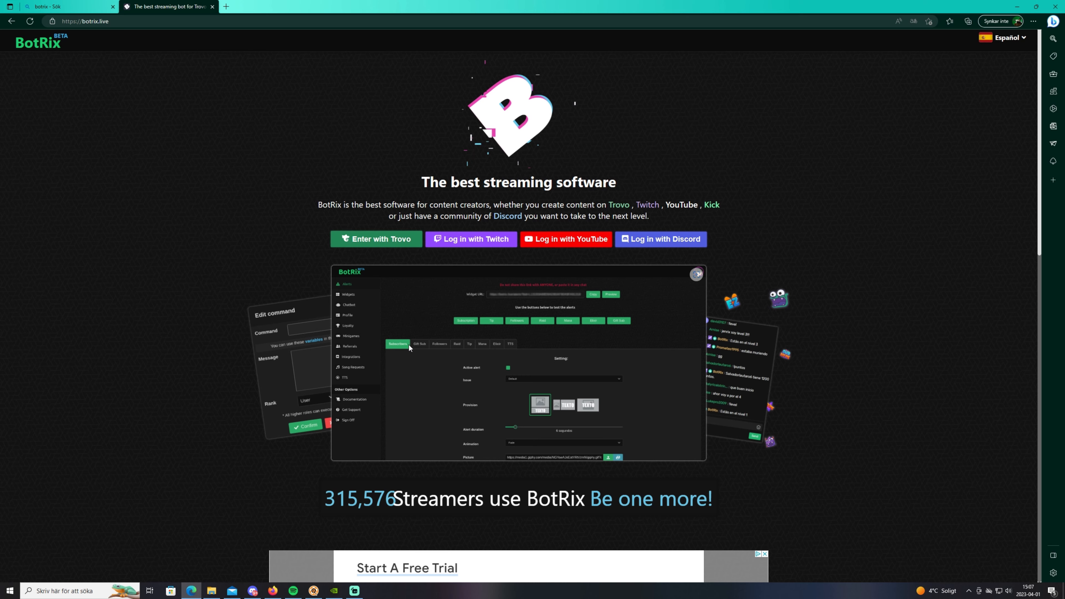
Step: Switch to Firefox and review the linked platforms on the BotRix Profile page and the moderators list on Kick
click(271, 592)
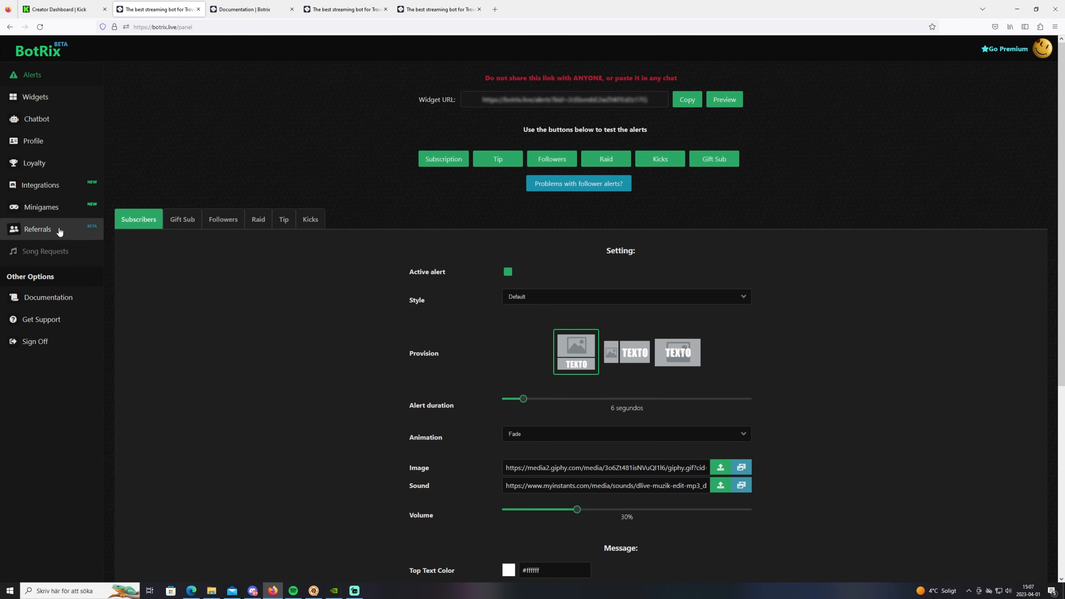
click(32, 143)
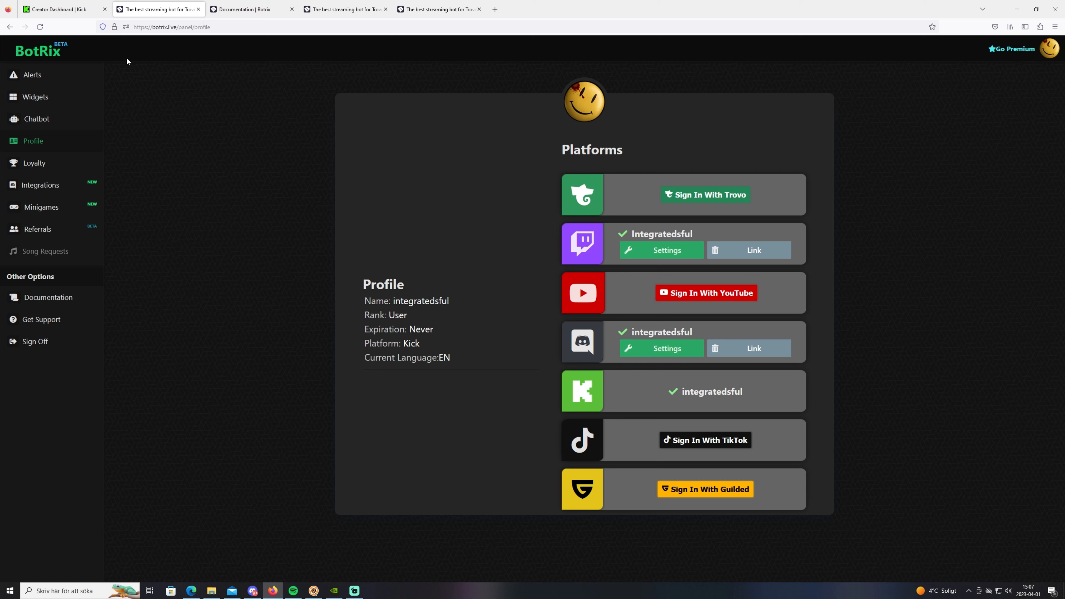
click(57, 7)
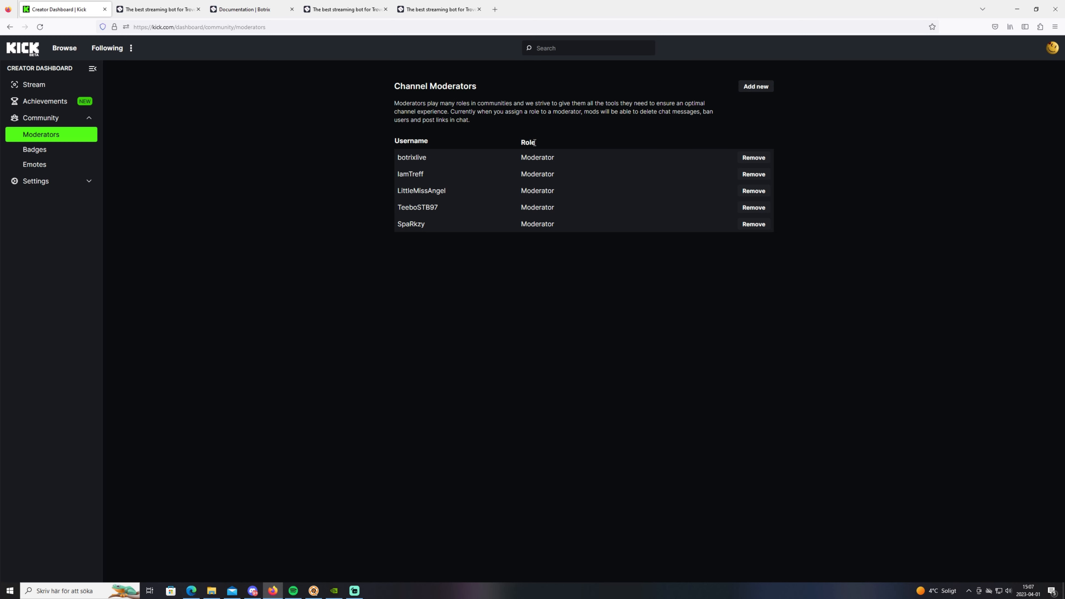
click(151, 9)
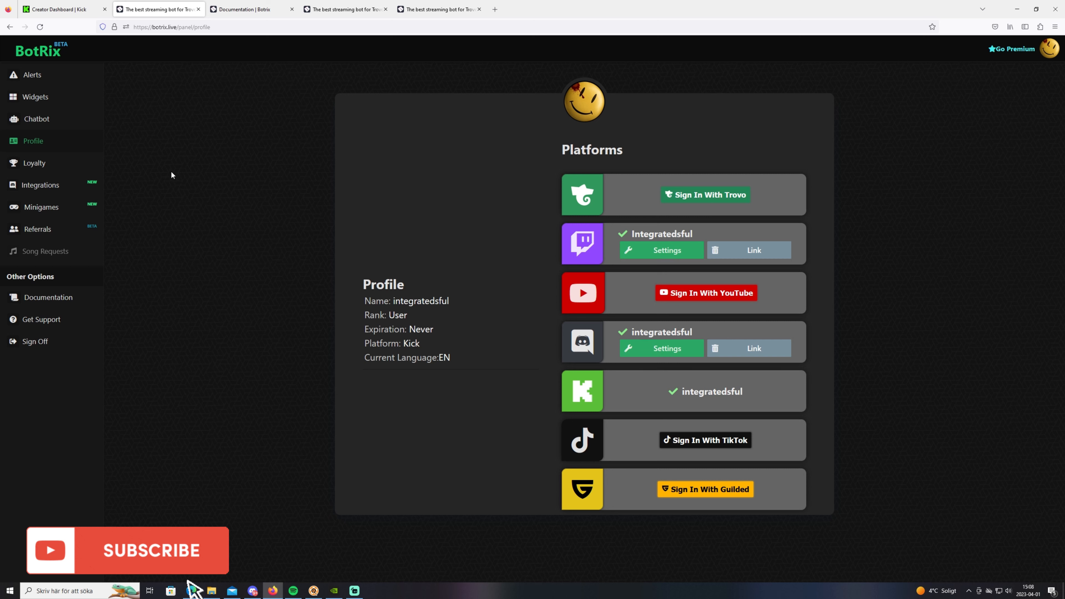
Step: Look through the BotRix Chatbot, Loyalty and Integrations pages, including the loyalty system's advanced configuration
click(39, 76)
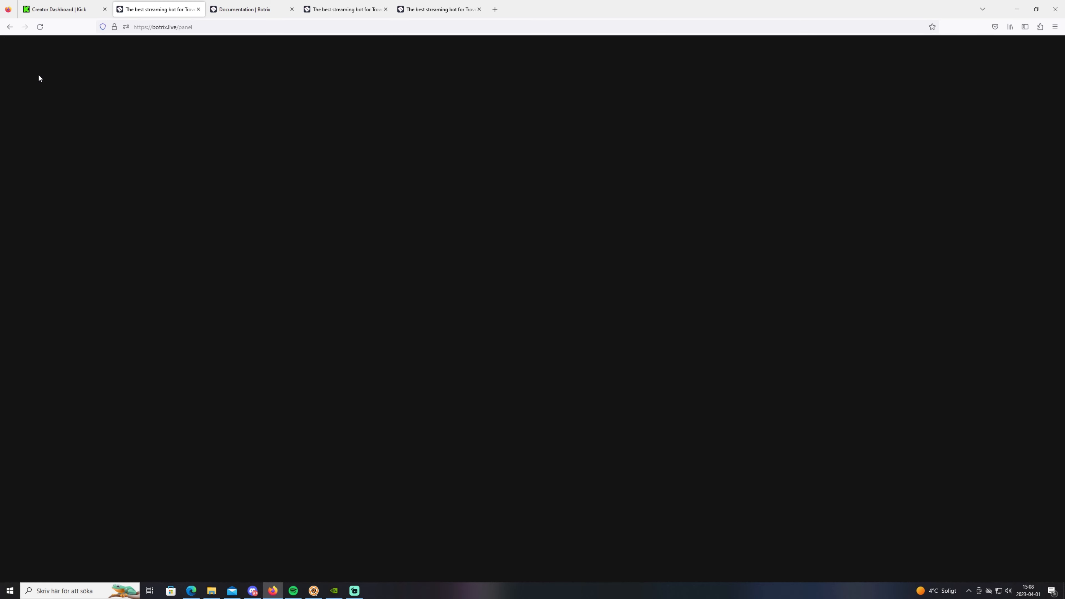
click(39, 110)
click(40, 138)
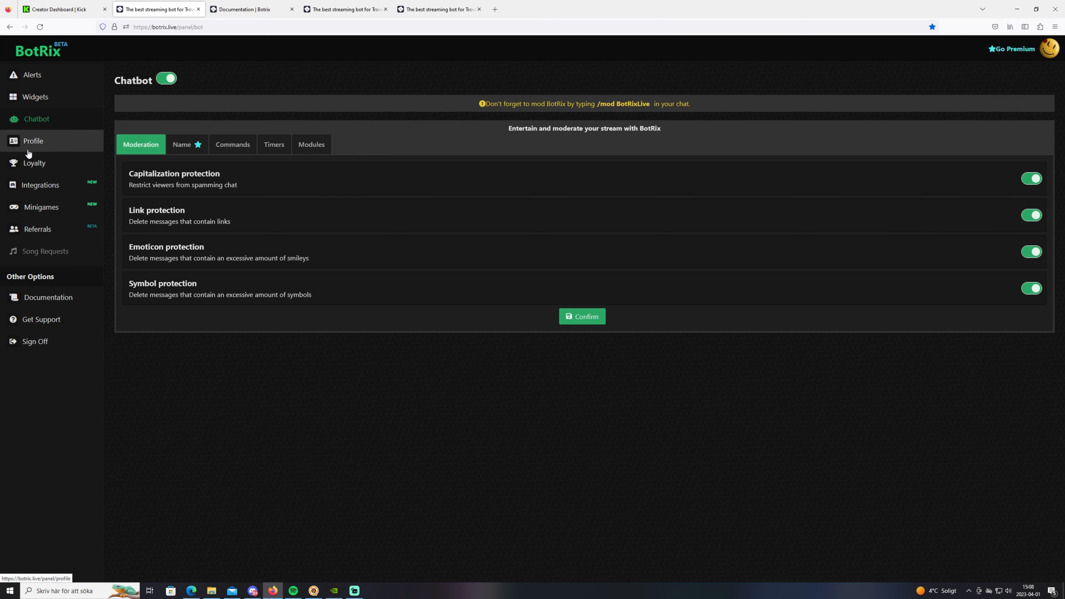
click(32, 163)
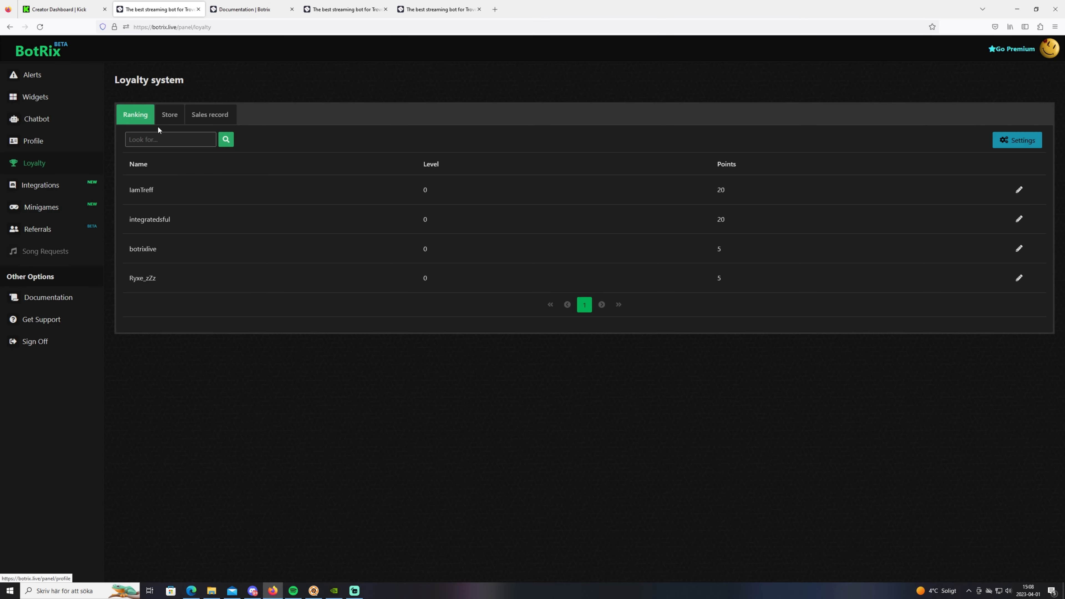
click(1004, 145)
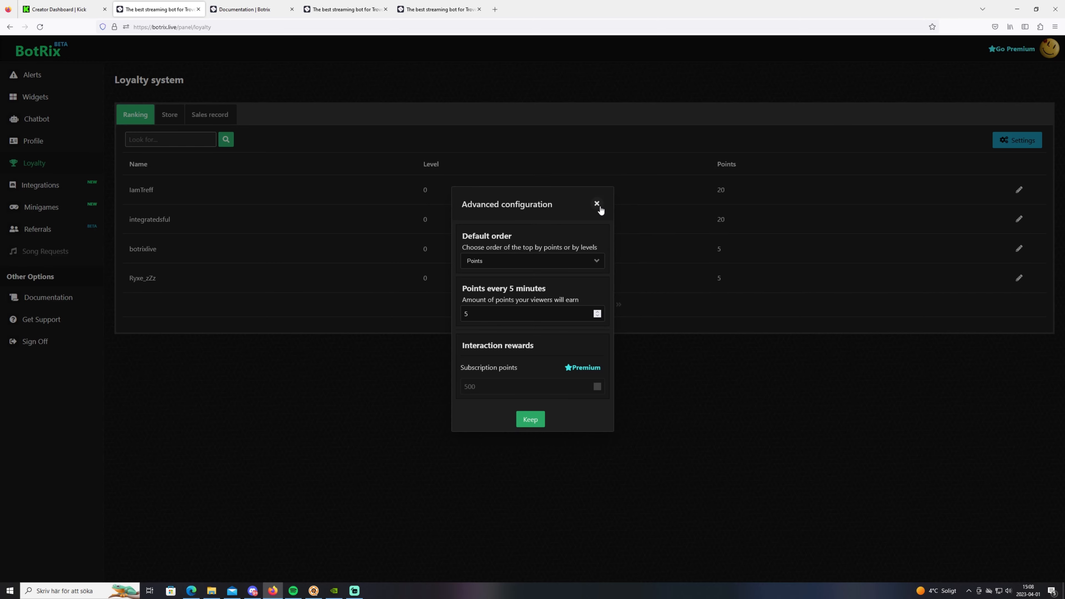
click(597, 204)
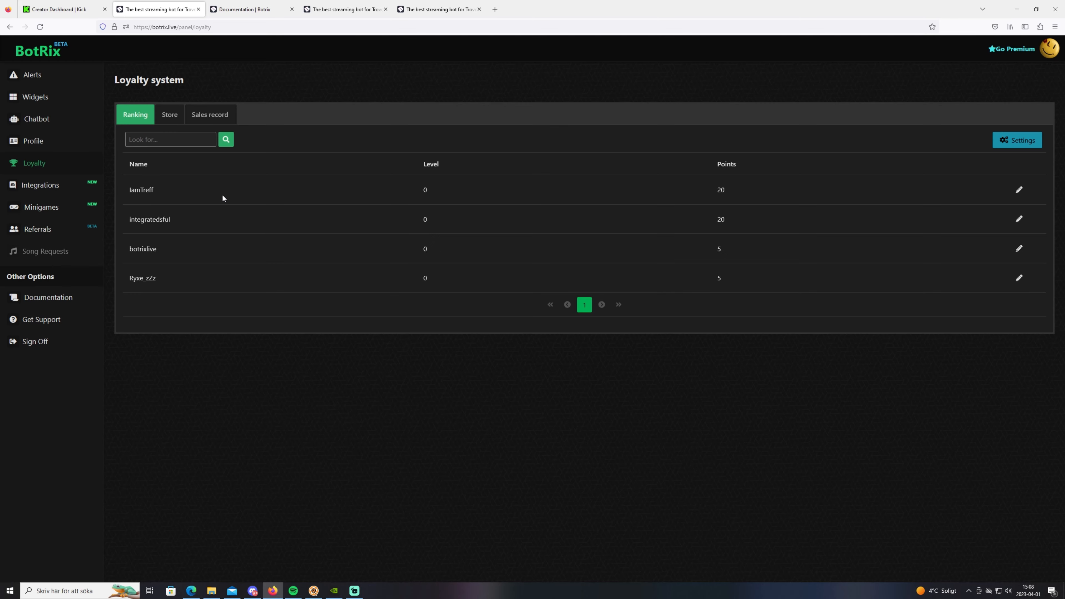
click(28, 191)
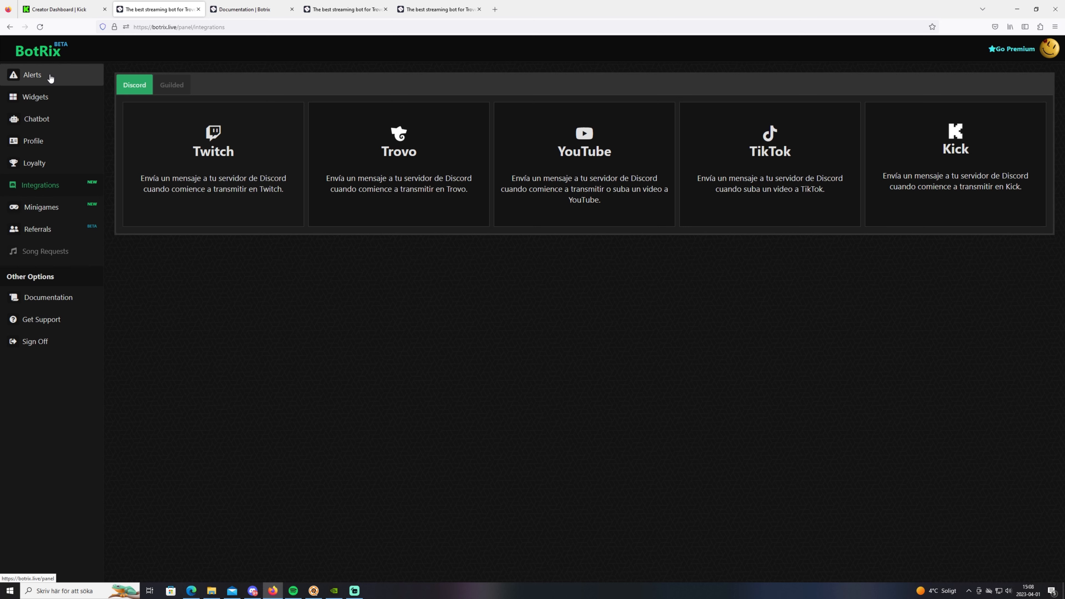
Step: Go to the Kick dashboard and open your own channel page
click(57, 14)
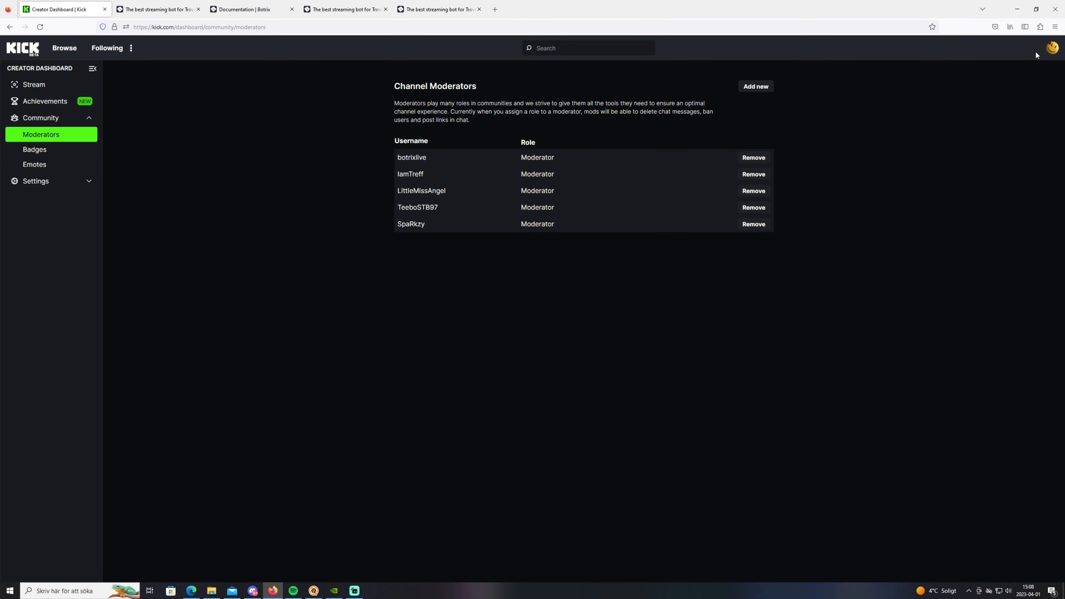
click(1051, 48)
click(1010, 66)
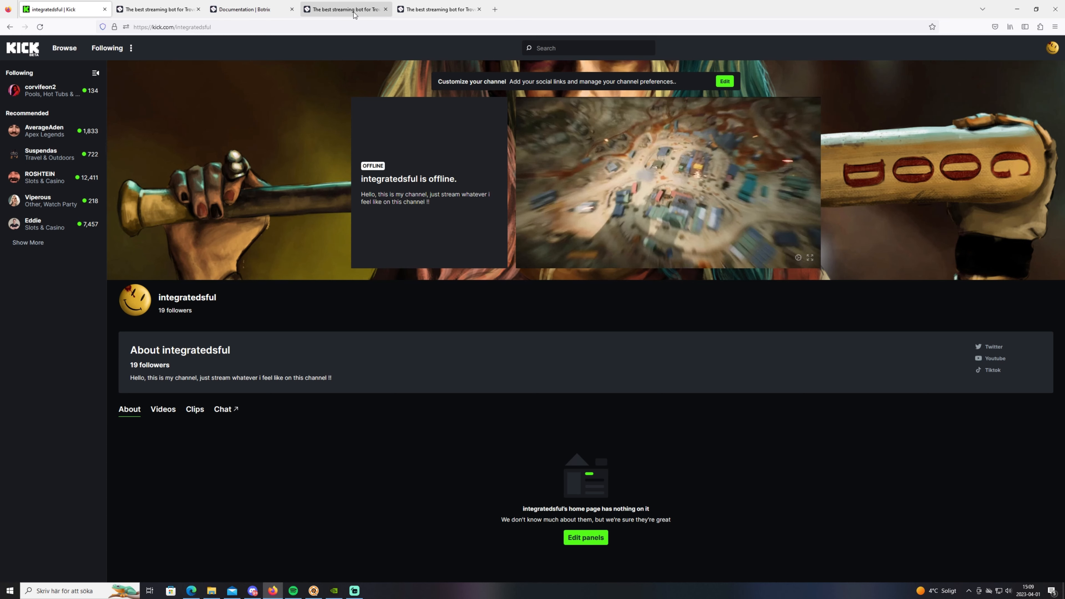
Step: Open the BotRix Alerts page and place the Streamlabs Desktop window over it so the widget URL stays visible
click(181, 6)
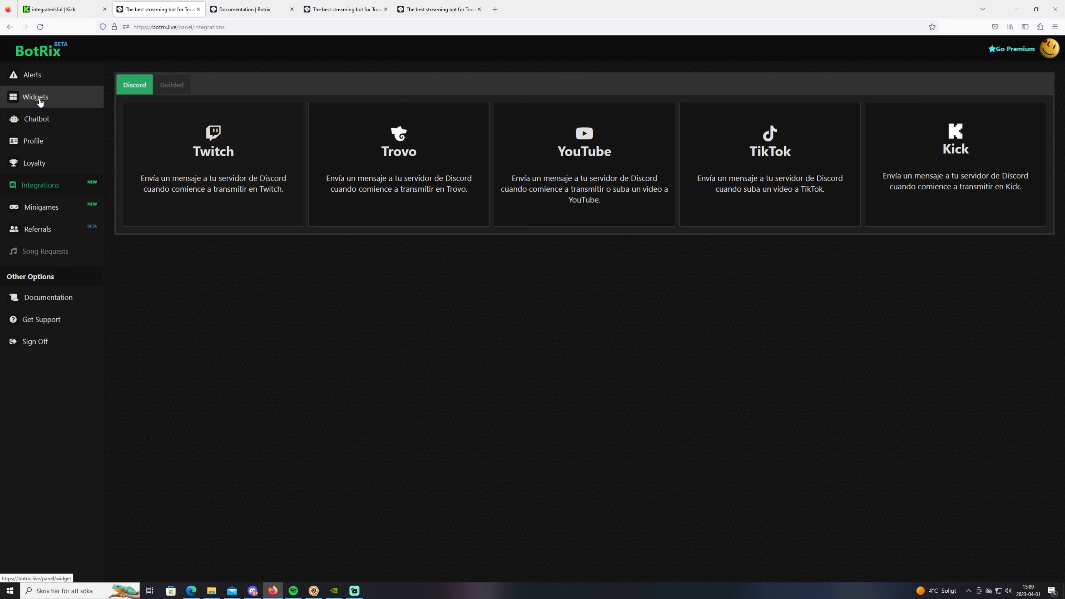
click(34, 78)
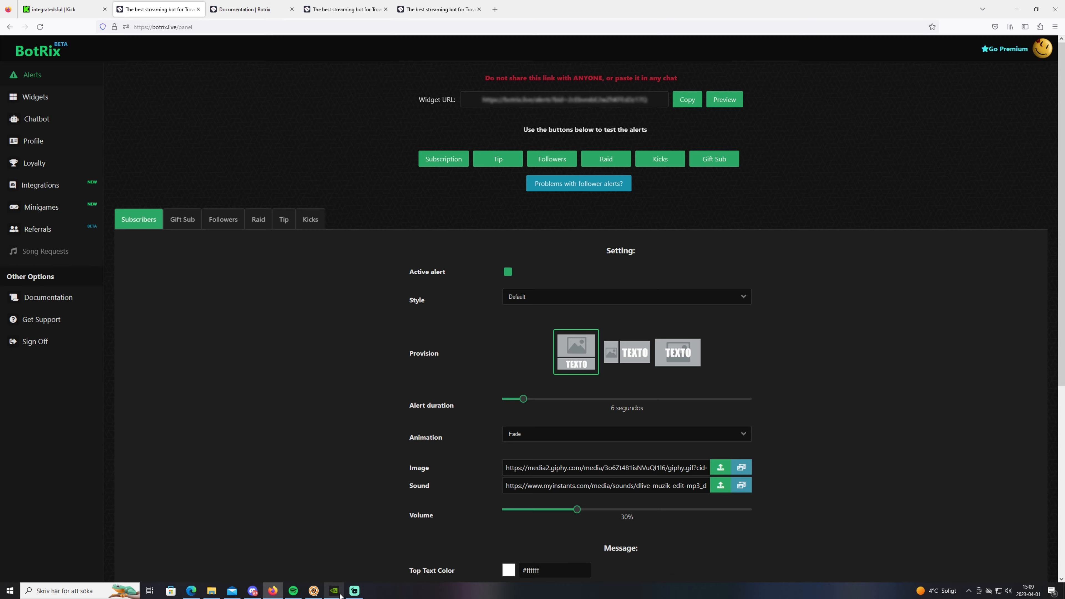
click(354, 593)
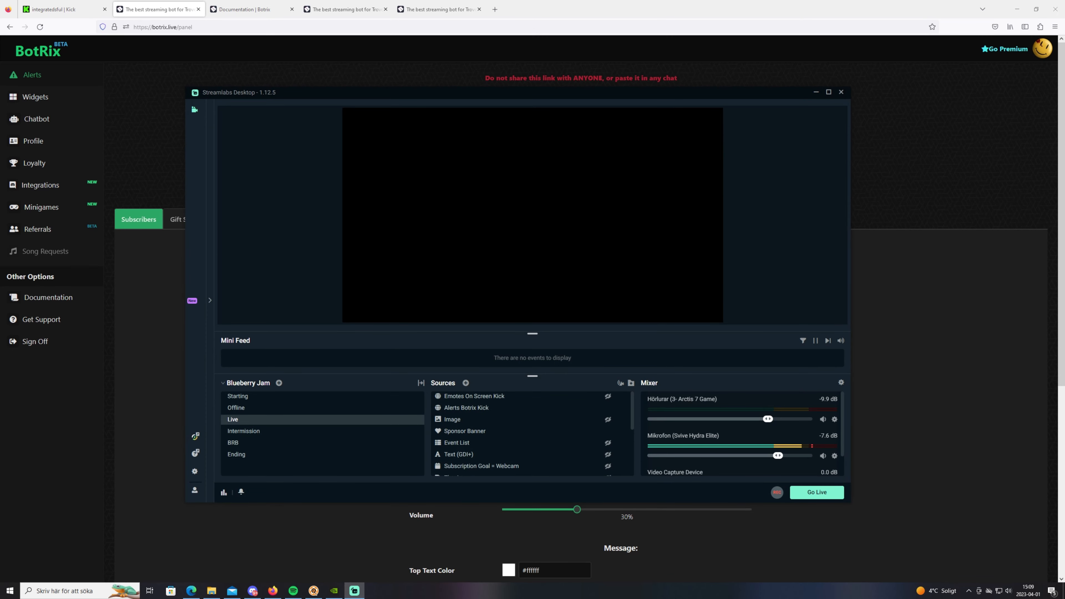
drag(723, 97, 676, 213)
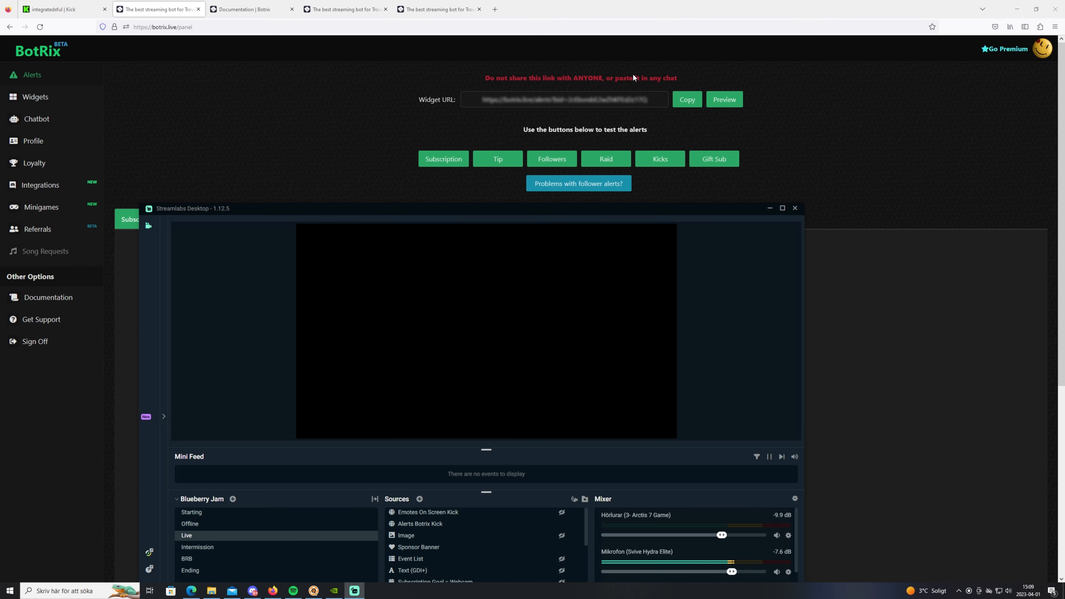
drag(533, 212, 505, 140)
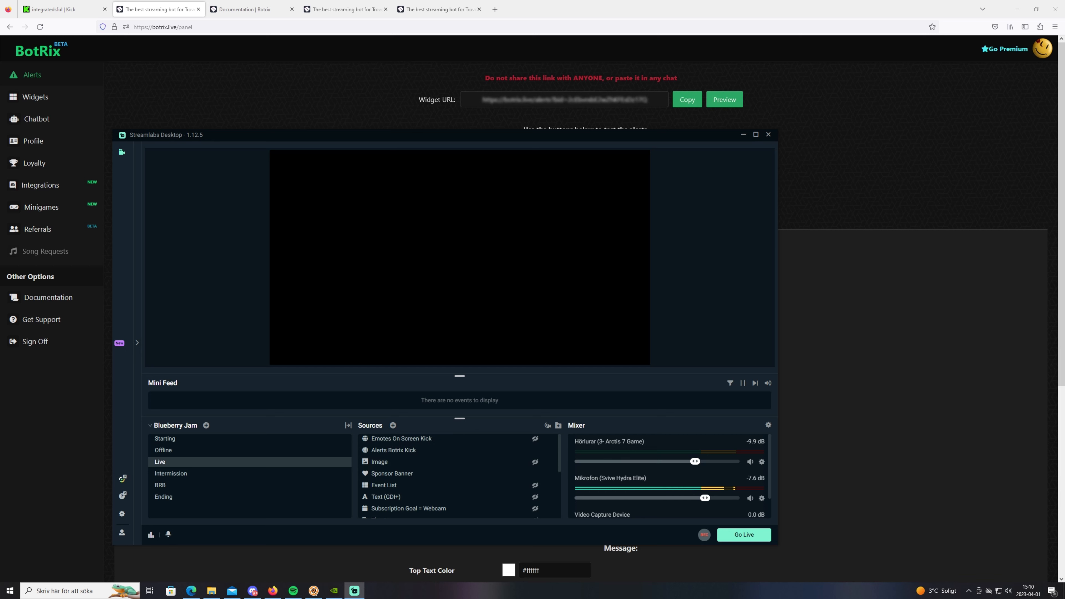
Step: Inspect the Alerts Botrix Kick source's frame in the Live scene, clear the selection and minimize Streamlabs Desktop
click(399, 452)
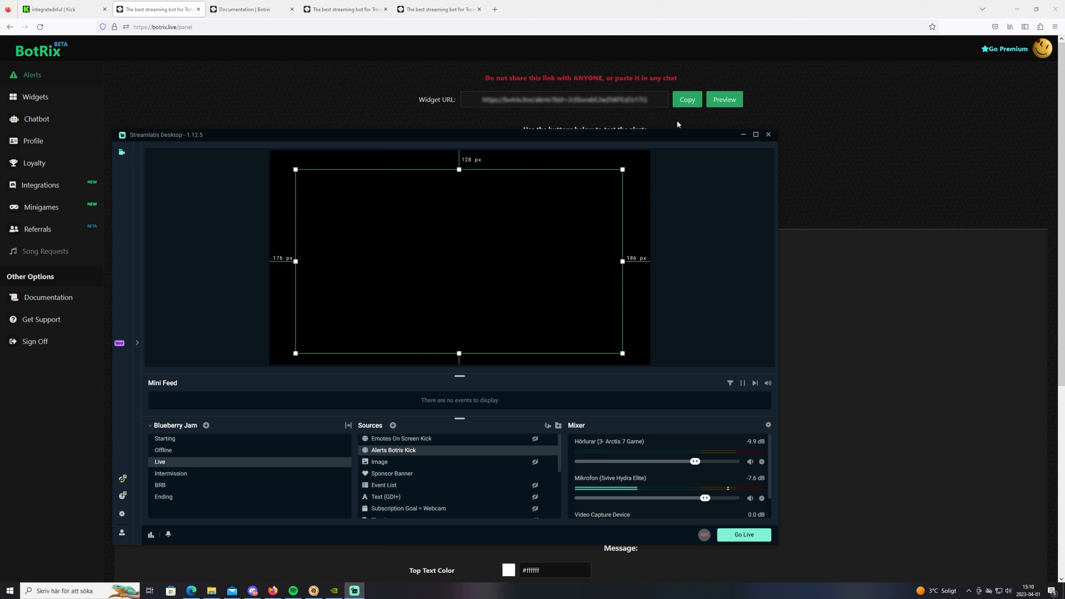
click(742, 135)
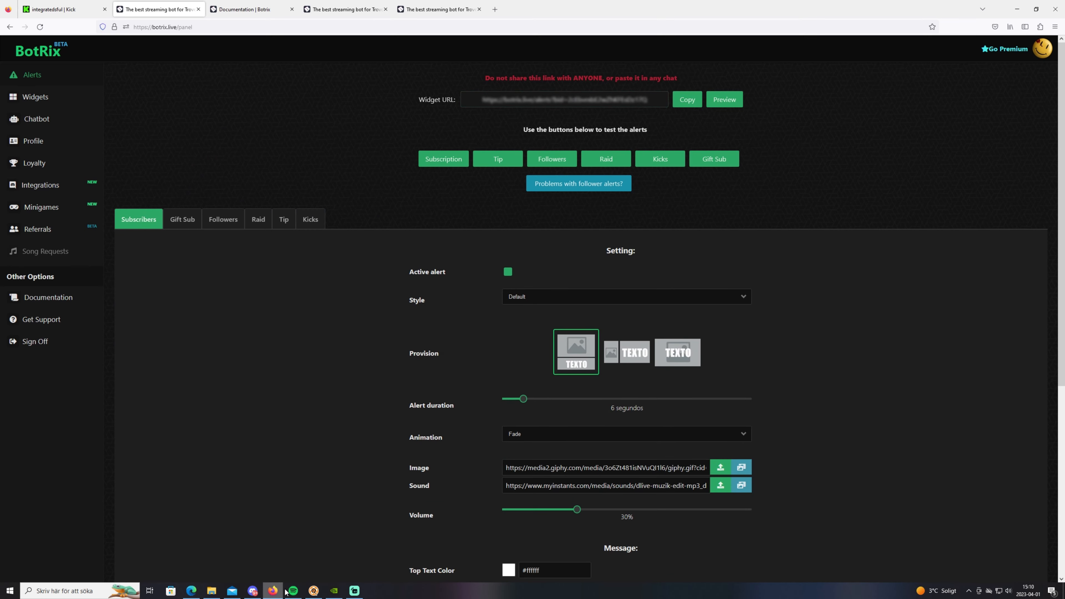
click(349, 593)
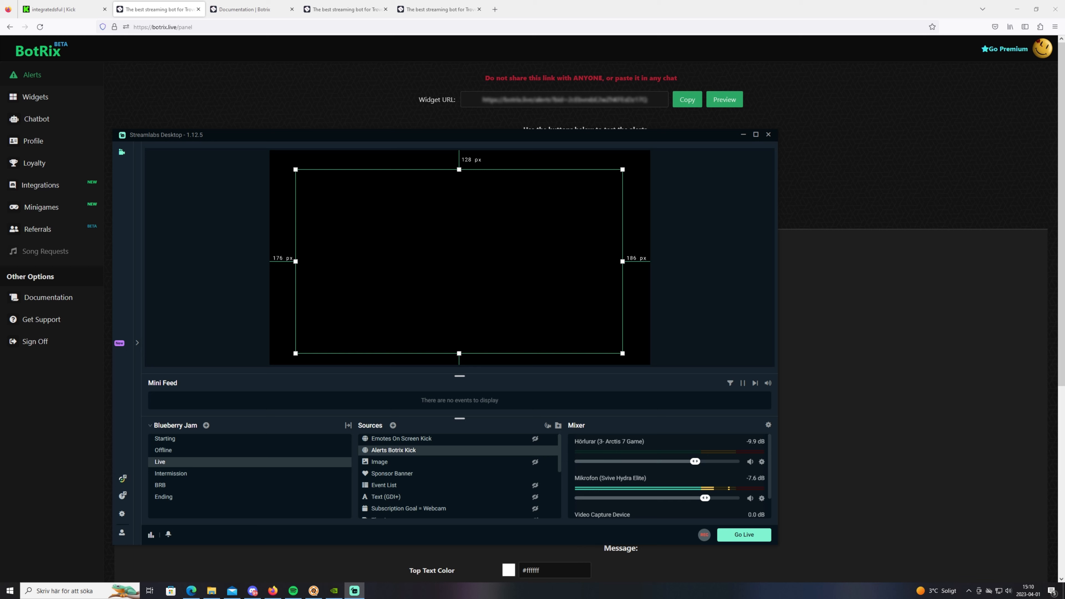
click(689, 186)
click(744, 136)
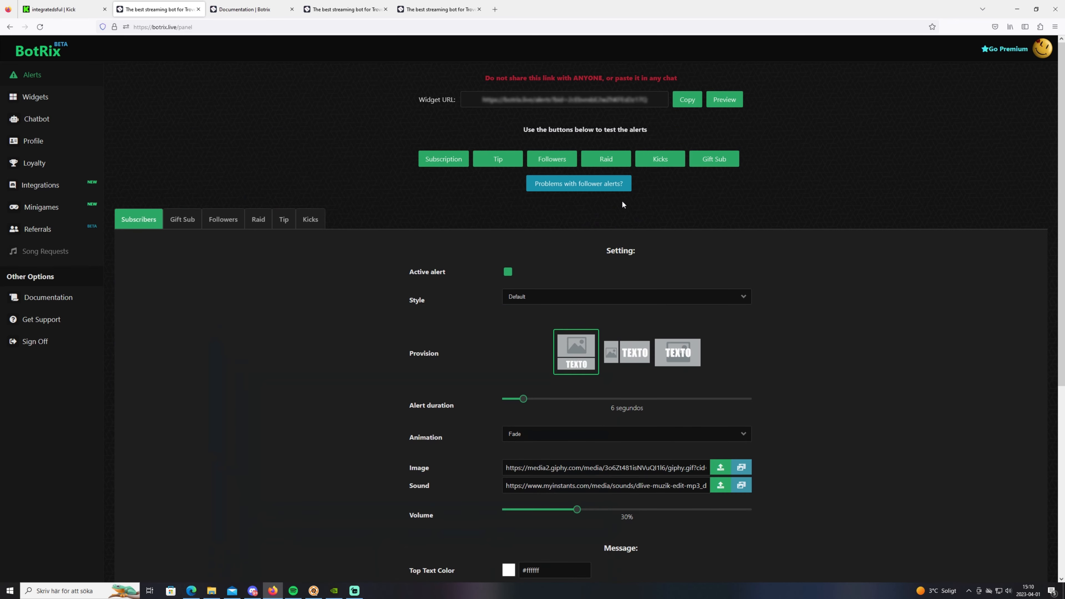
Step: Send a test Followers alert from BotRix and check the Streamlabs Desktop preview
click(553, 163)
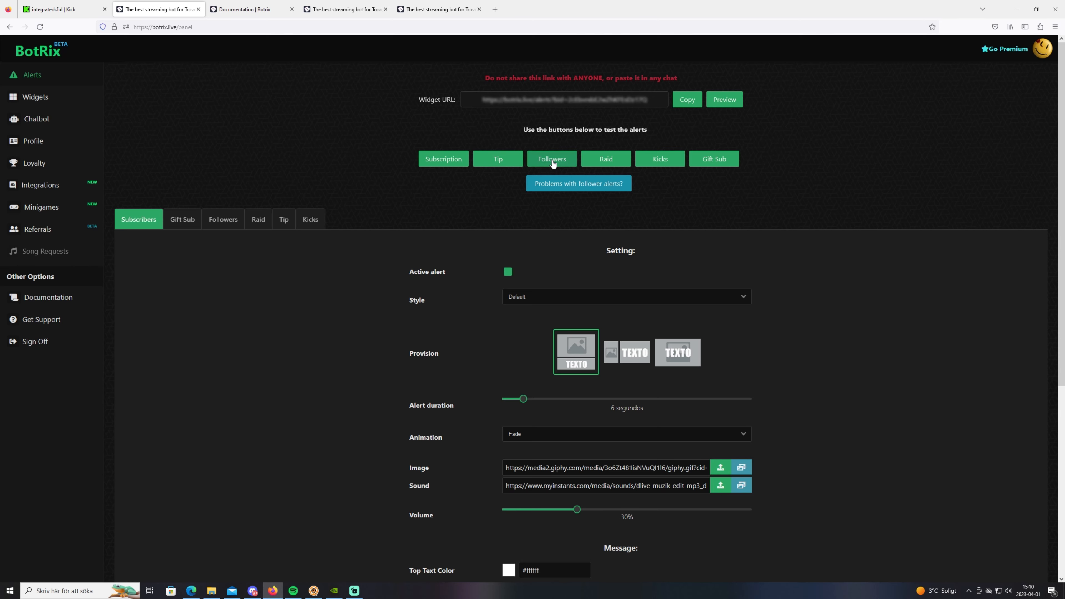
click(351, 592)
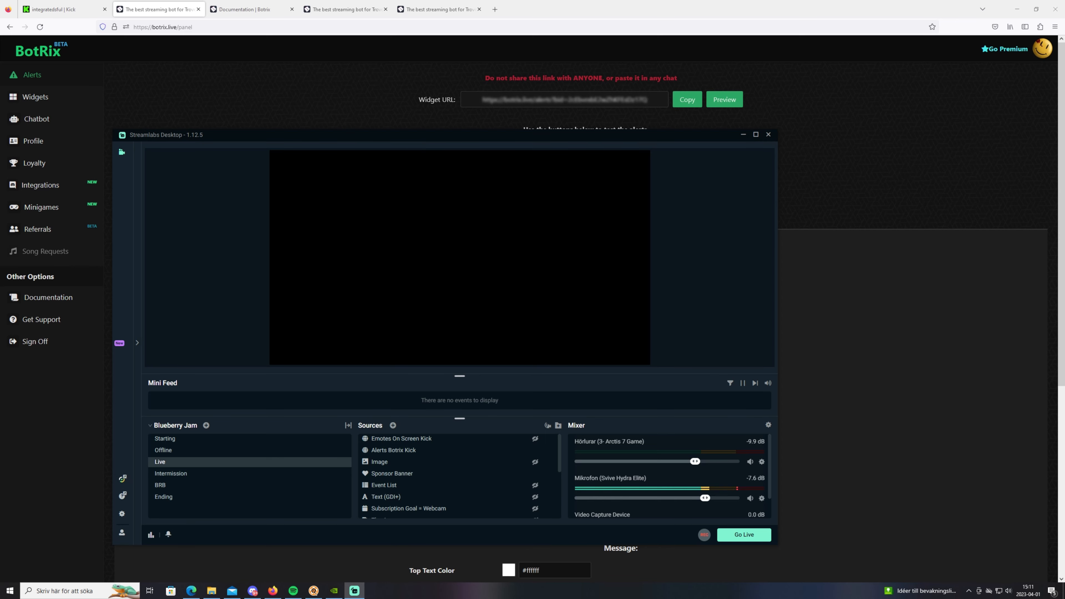
click(744, 134)
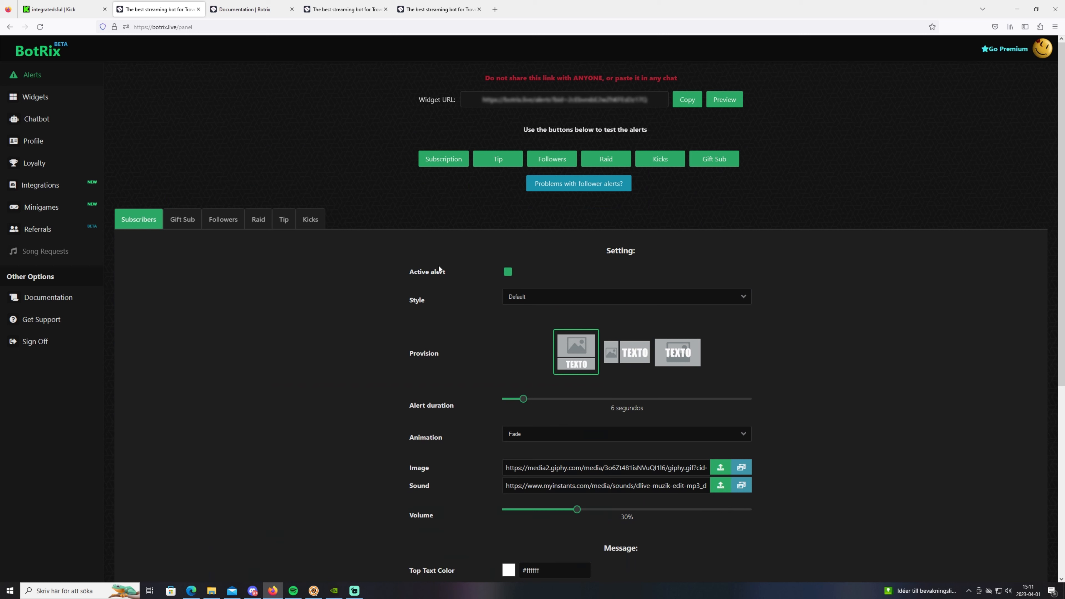
Step: Send a test Subscription alert from BotRix and view it in the Streamlabs Desktop preview
click(443, 160)
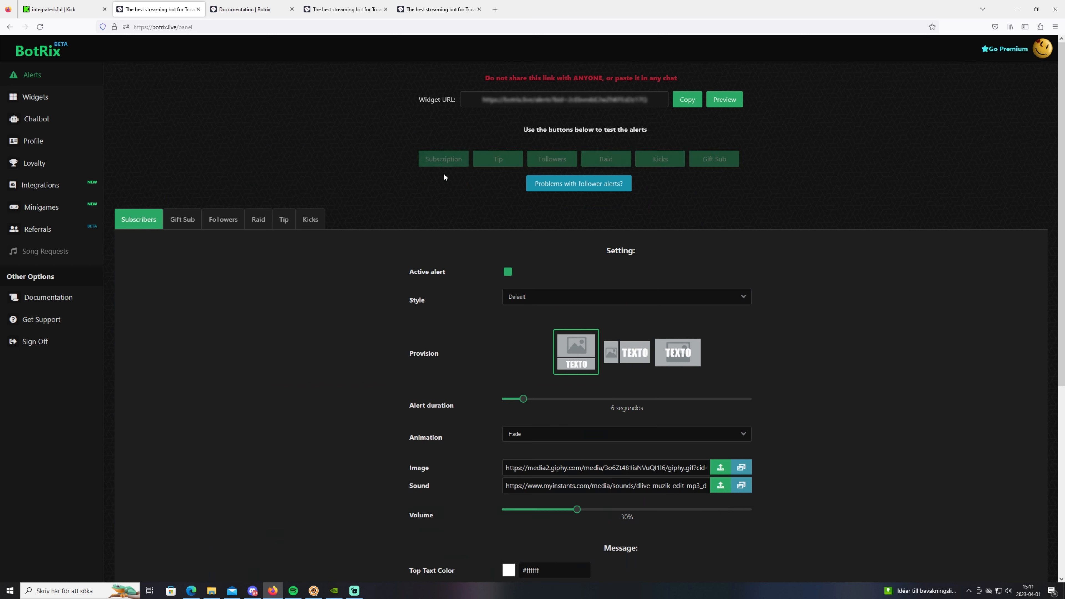
click(359, 595)
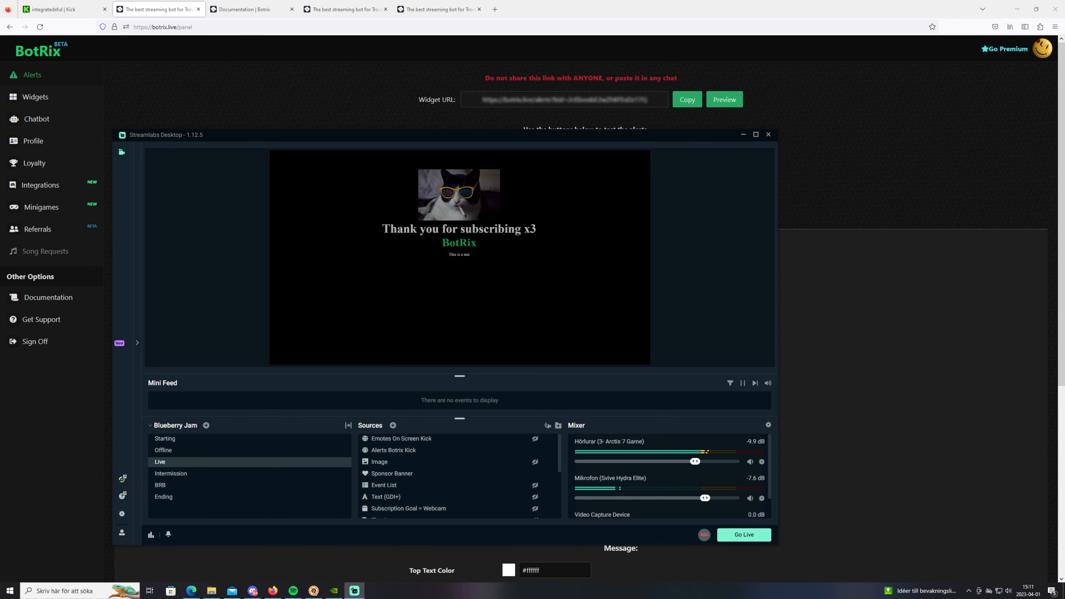
click(743, 135)
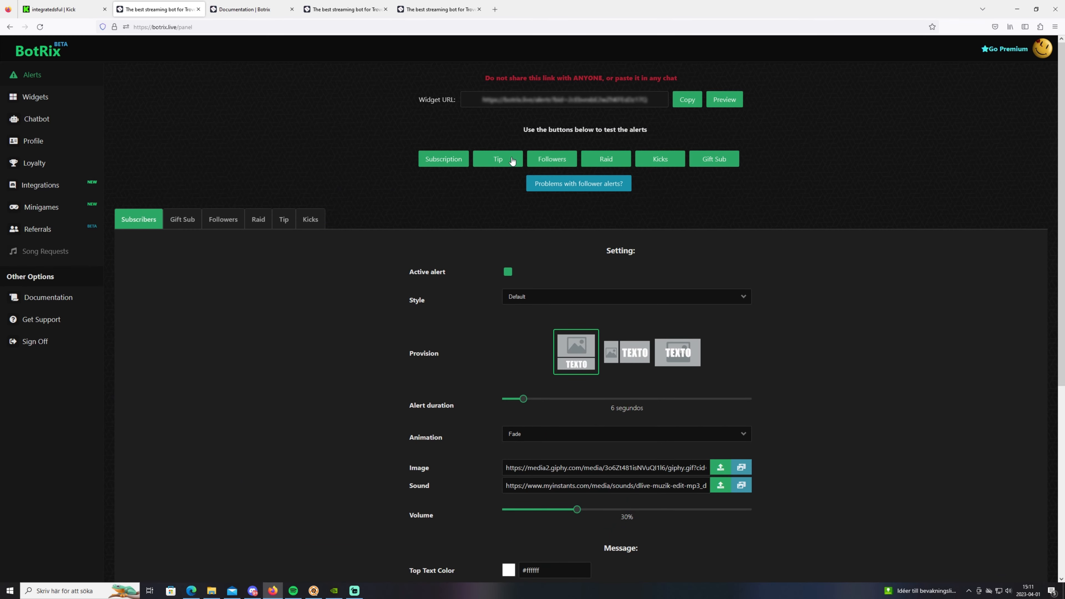
Step: Send a test Gift Sub alert from BotRix and check the preview in Streamlabs Desktop
click(709, 165)
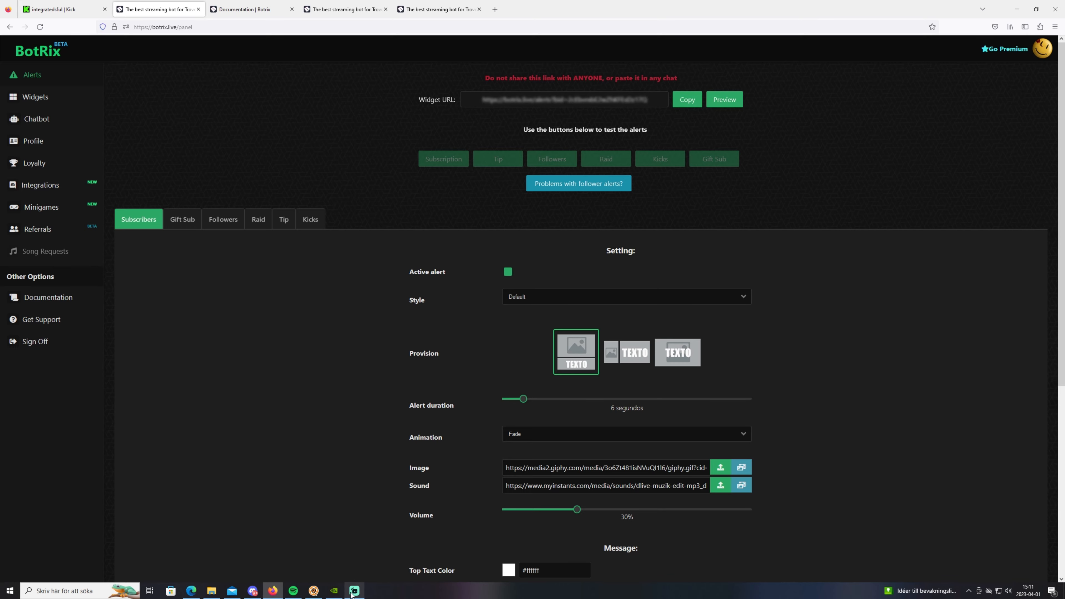
key(alt+Tab)
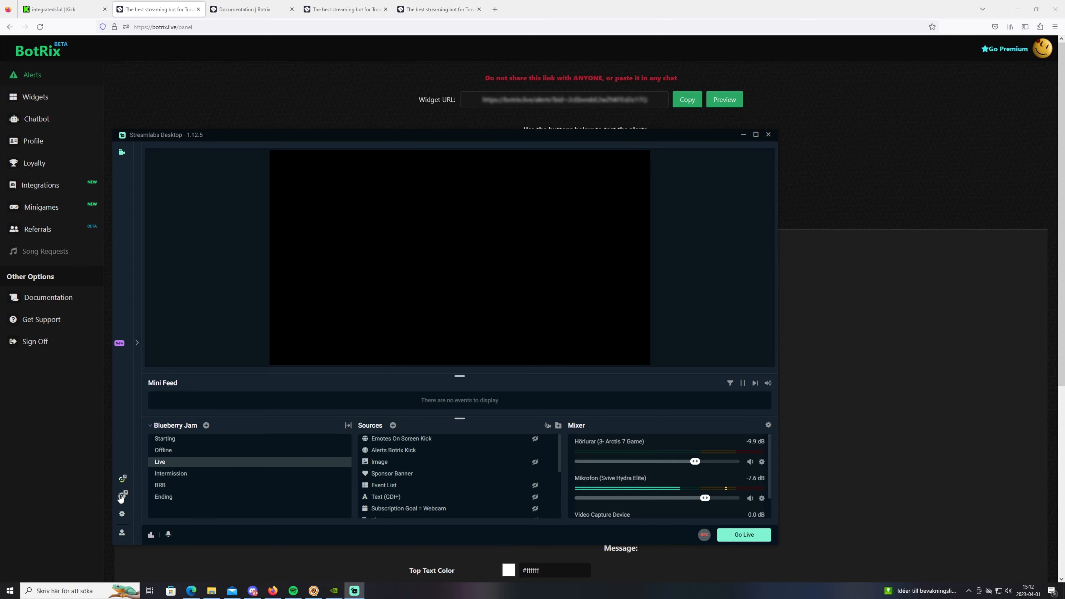
click(743, 135)
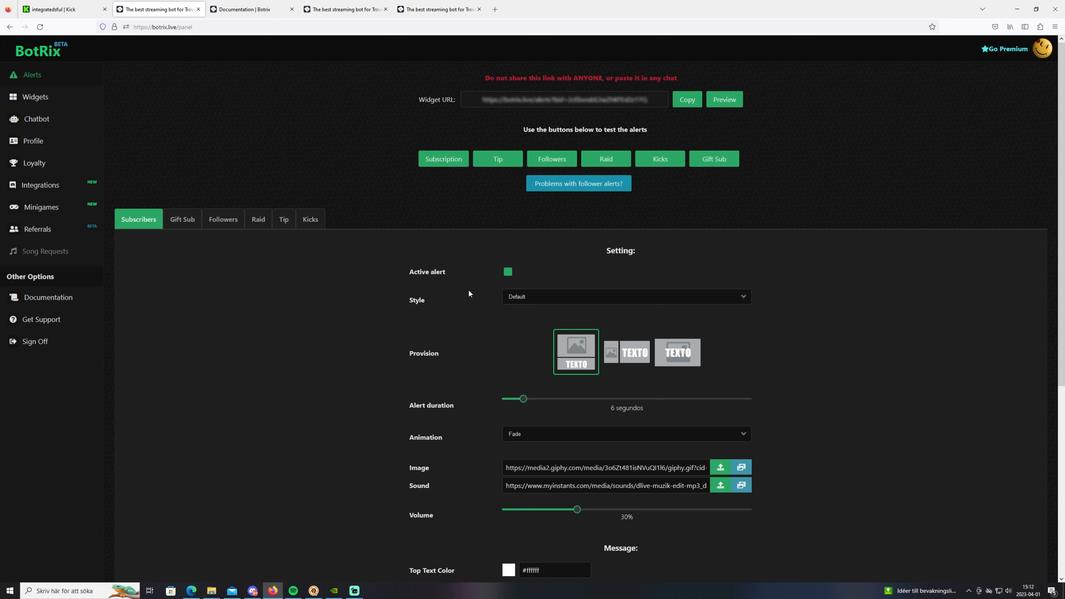
Step: View the Kick channel page again, checking the other open BotRix Alerts page in between
mouse_move(356, 596)
click(78, 11)
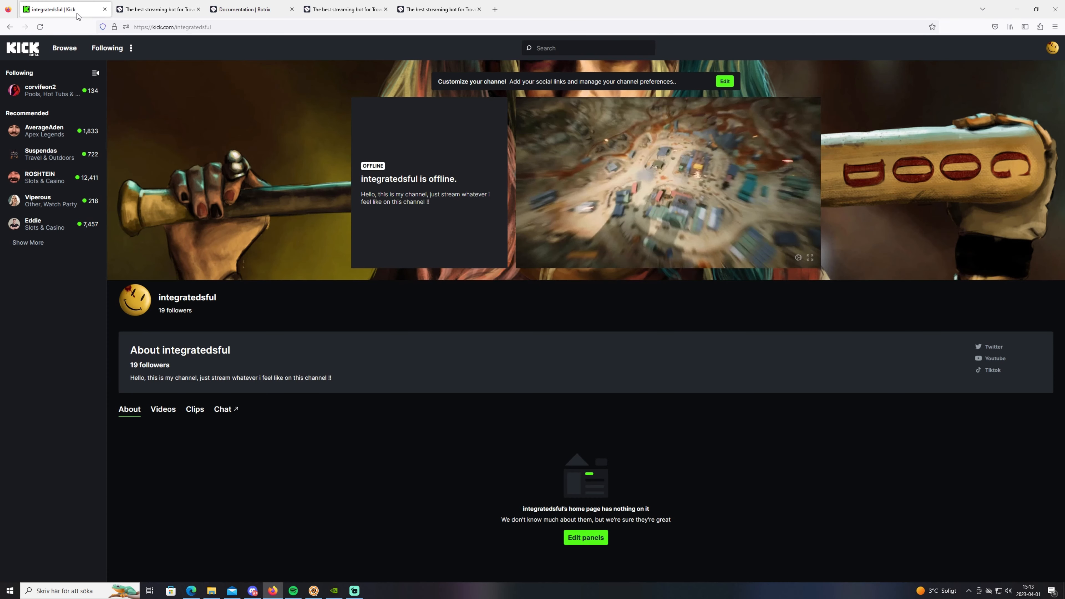
click(436, 8)
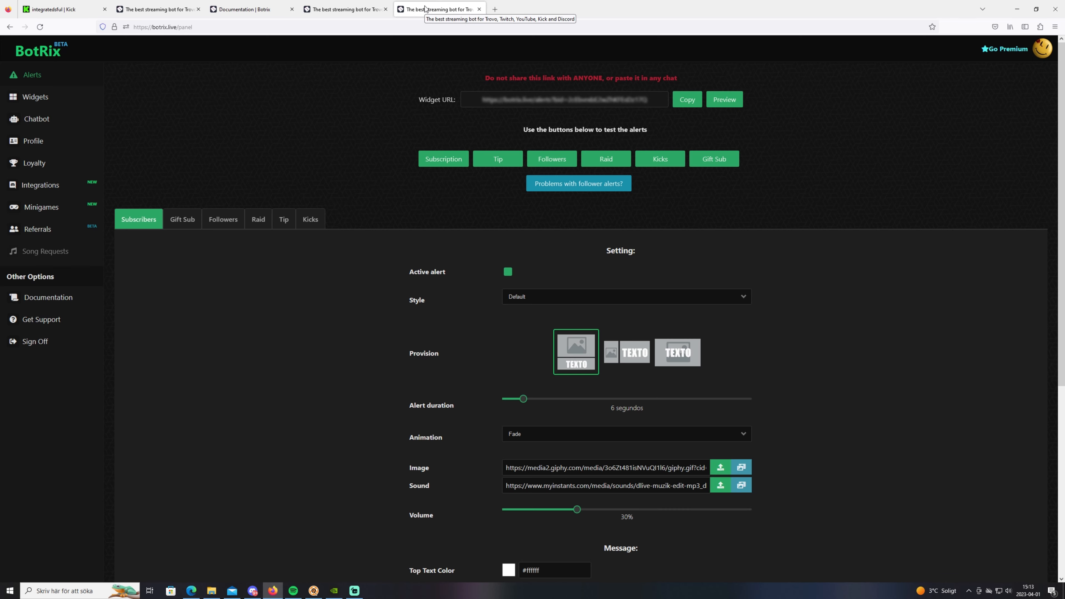
click(65, 12)
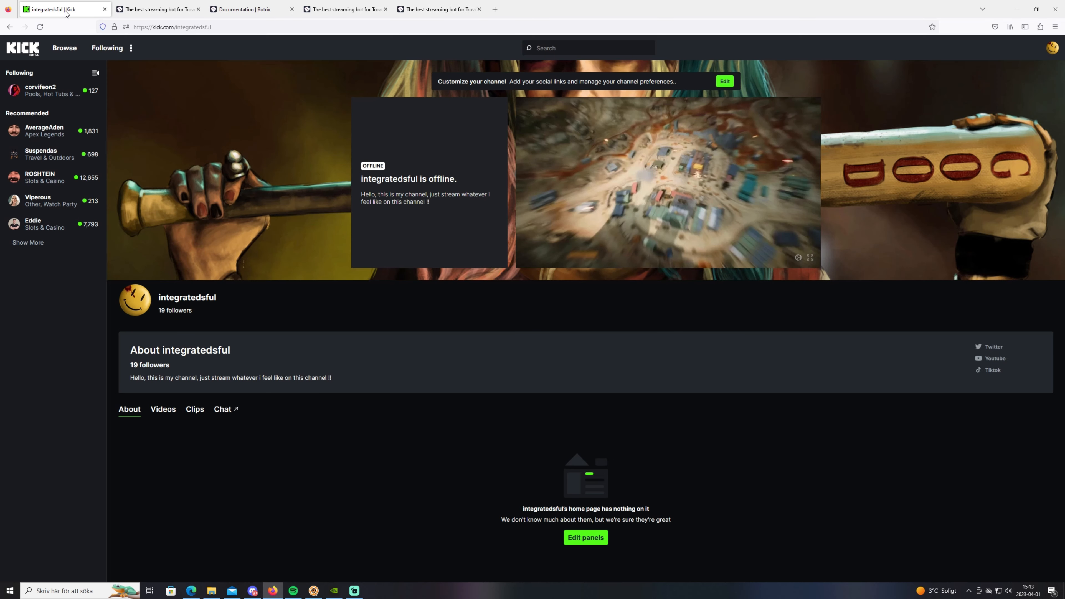